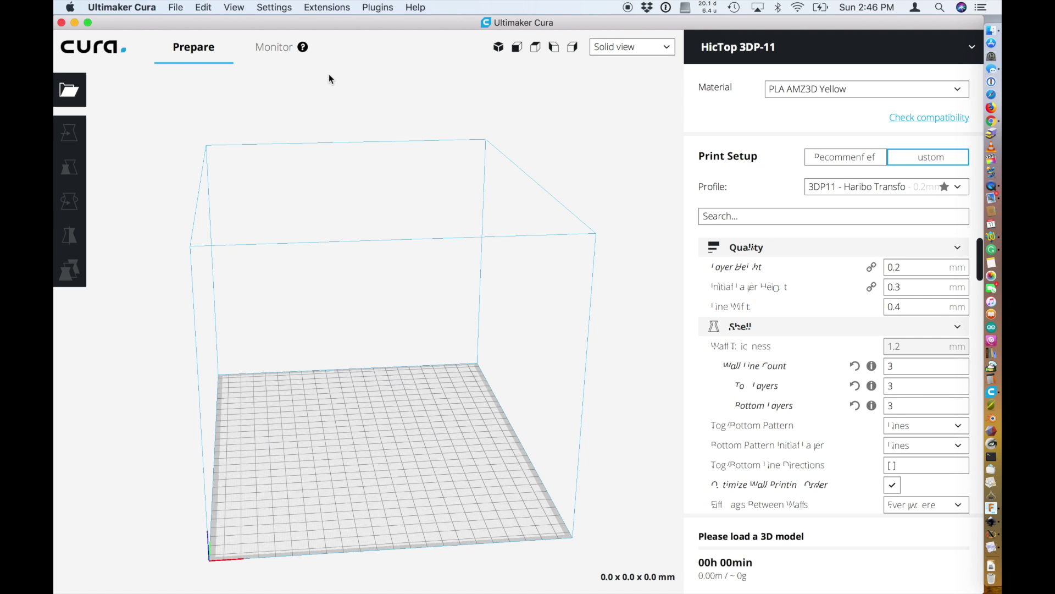
Step: Install the OctoPrint connection plugin, accepting its license, then restart Cura to activate it
click(377, 8)
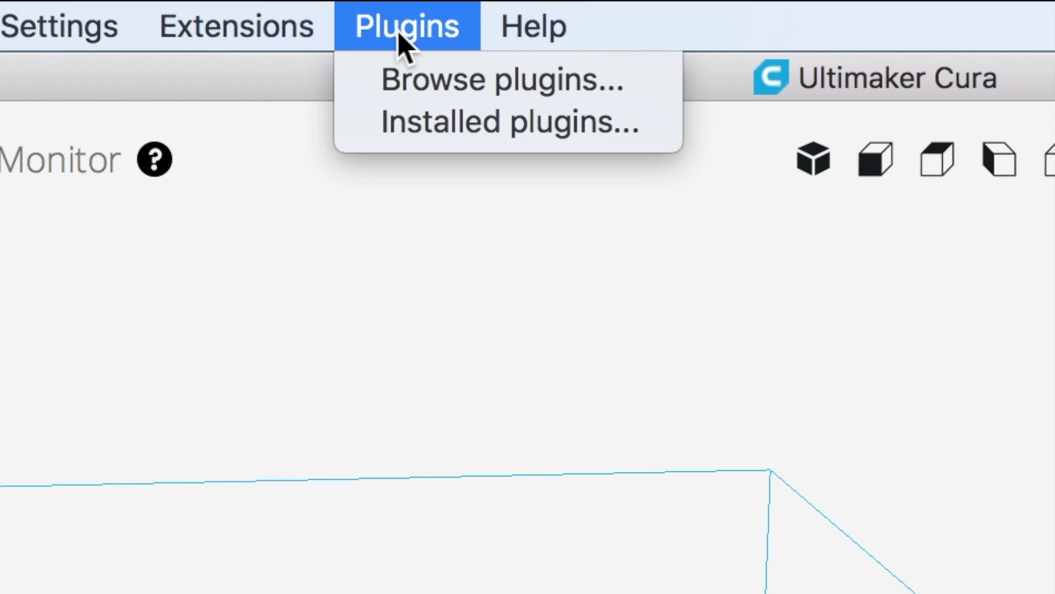
click(419, 83)
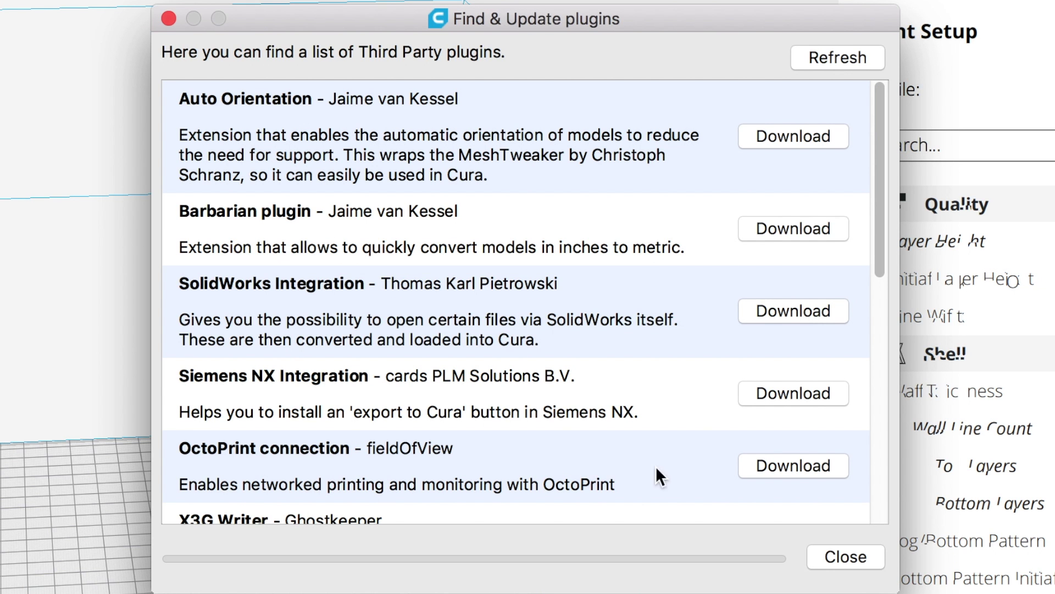
click(781, 463)
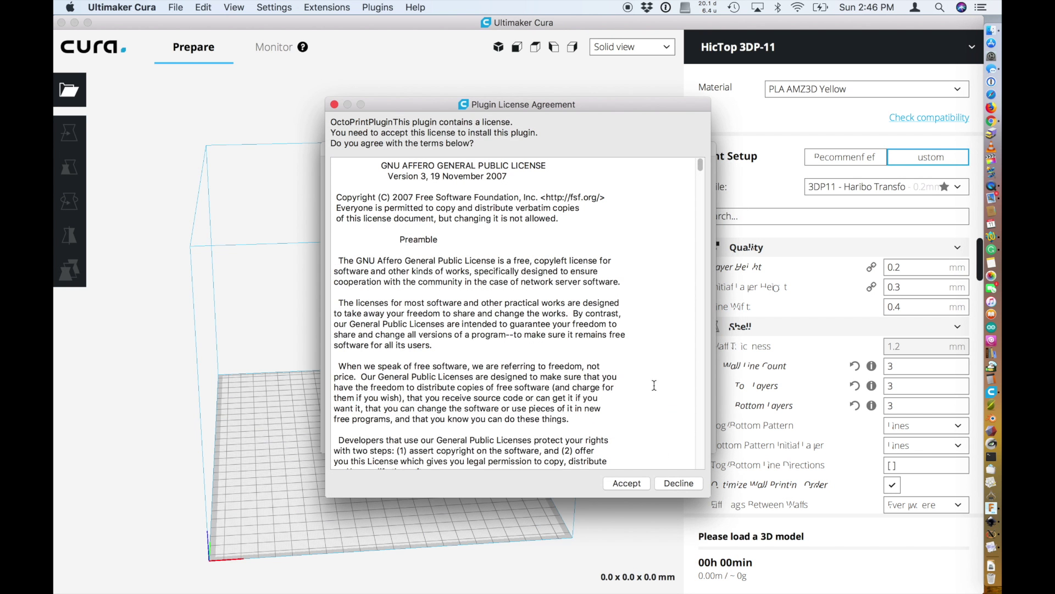
click(620, 483)
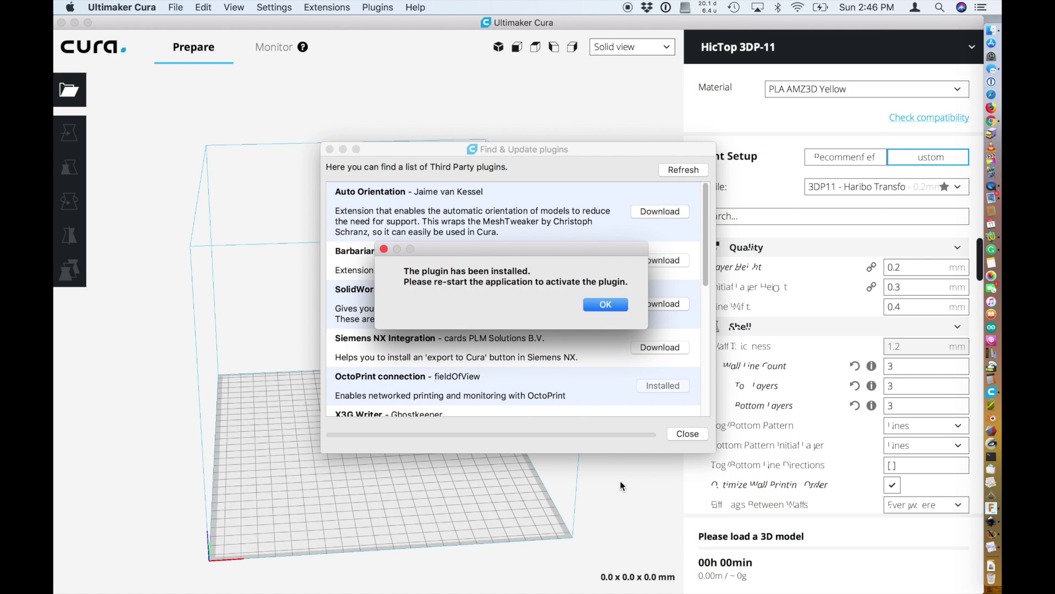
click(604, 303)
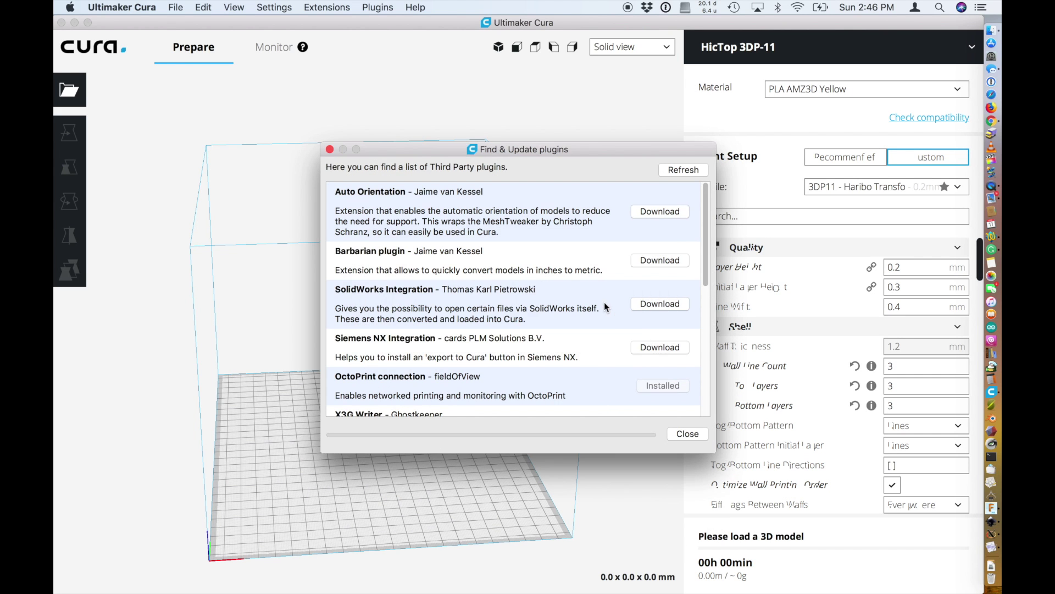
click(688, 434)
key(super+q)
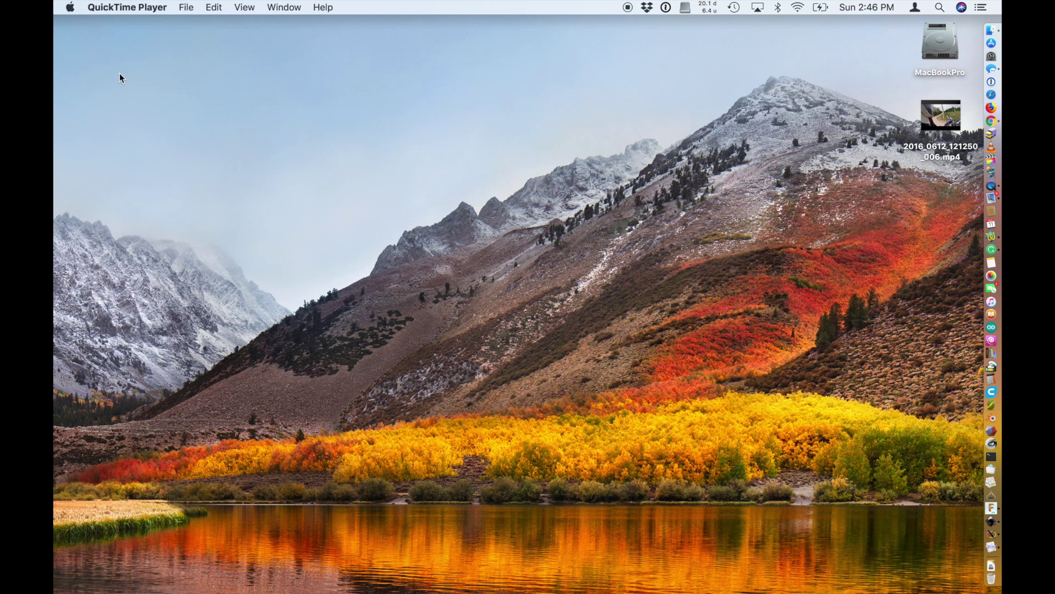
click(991, 394)
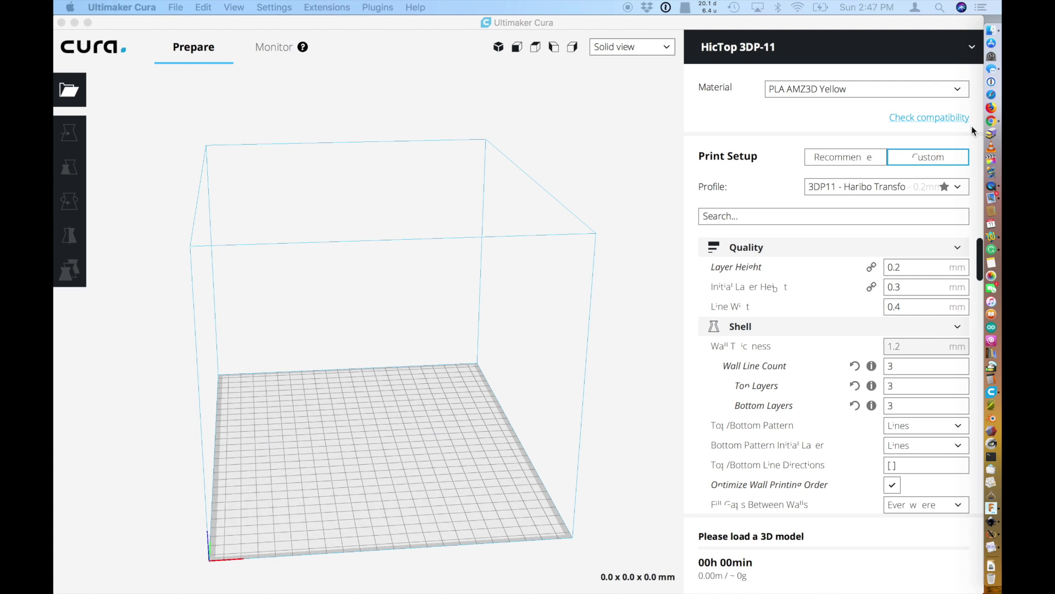
Step: Log in to OctoPrint in Chrome and display the API settings with the access key
click(991, 122)
click(799, 84)
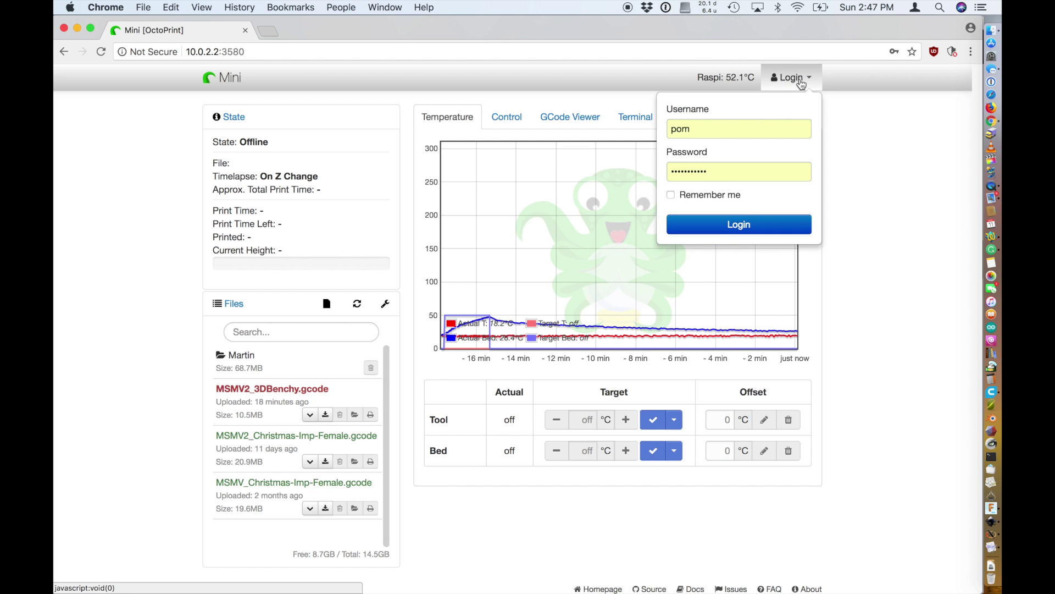
click(762, 225)
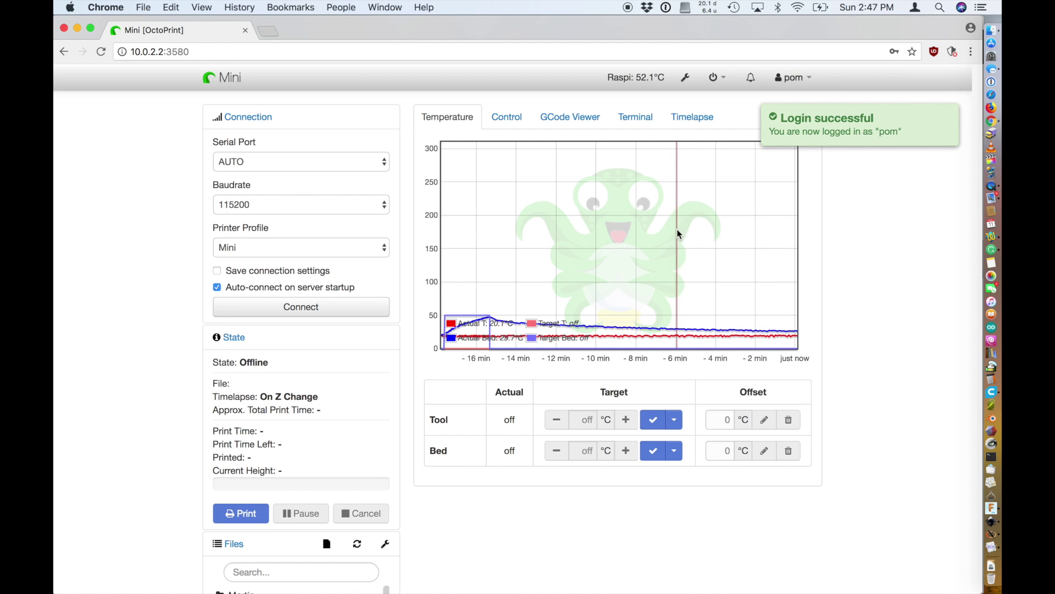
click(945, 123)
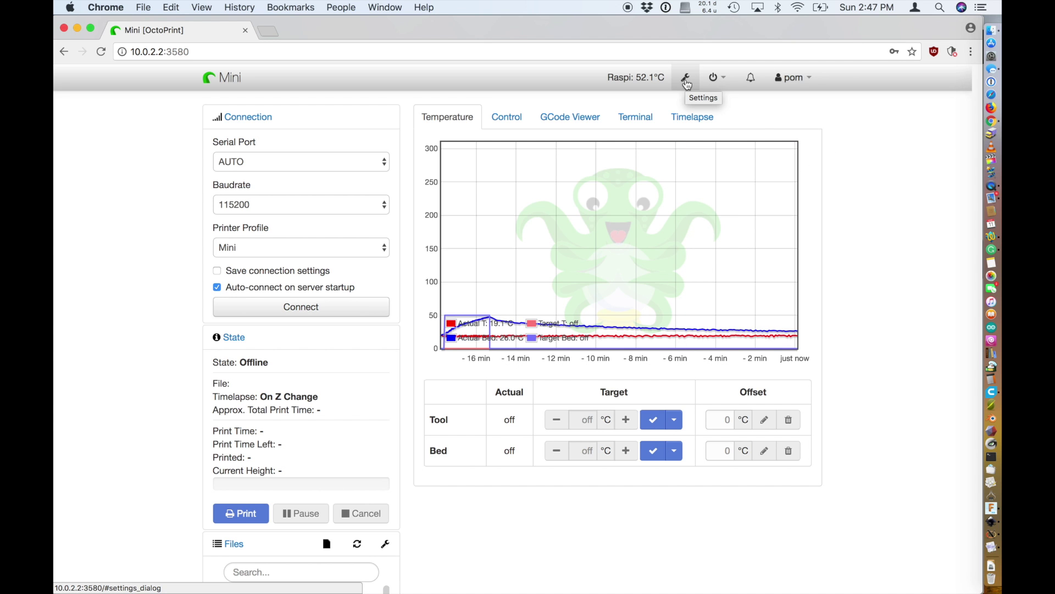
click(686, 81)
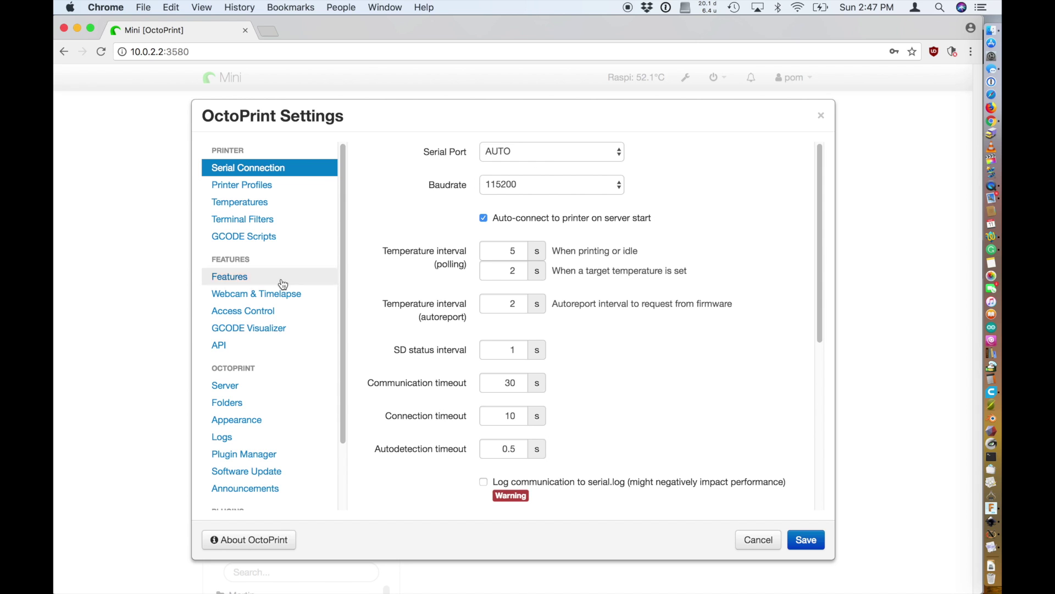
click(237, 350)
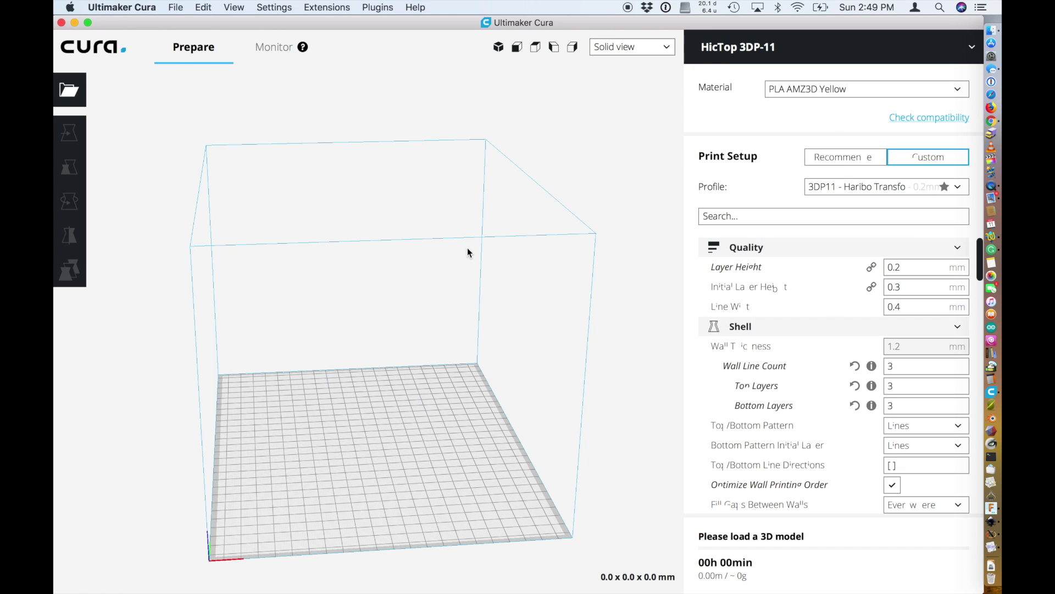
Step: Make Monoprice Select Mini V2 the active printer from Manage Printers preferences
click(281, 9)
mouse_move(215, 68)
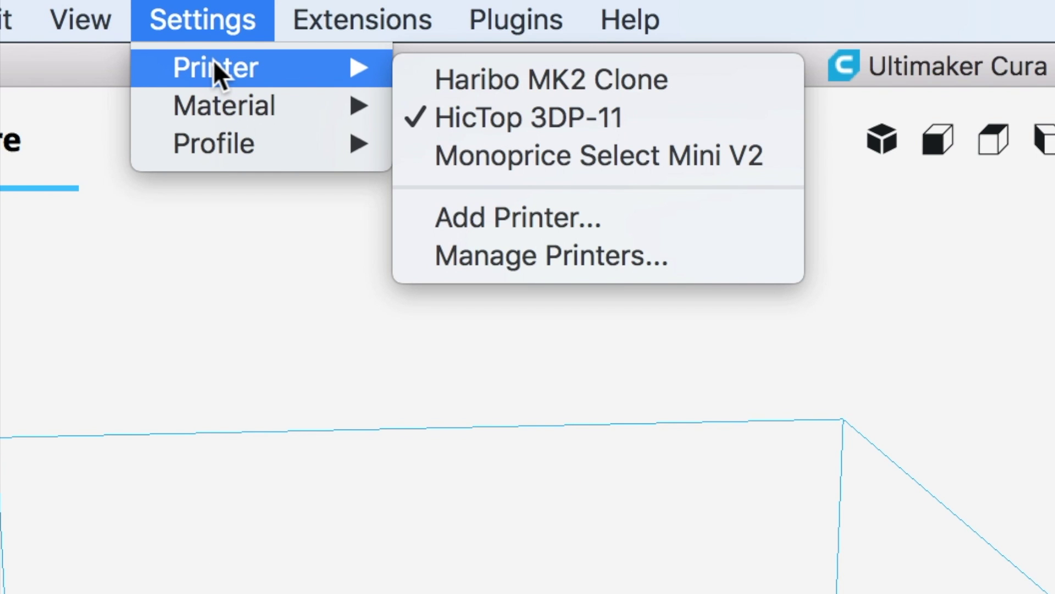
click(534, 257)
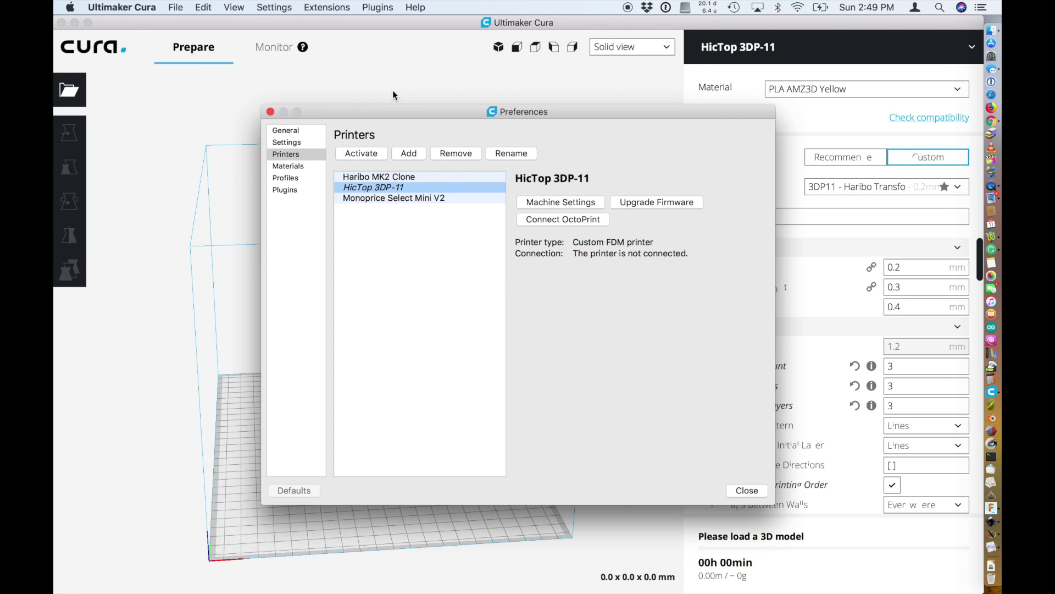
click(404, 196)
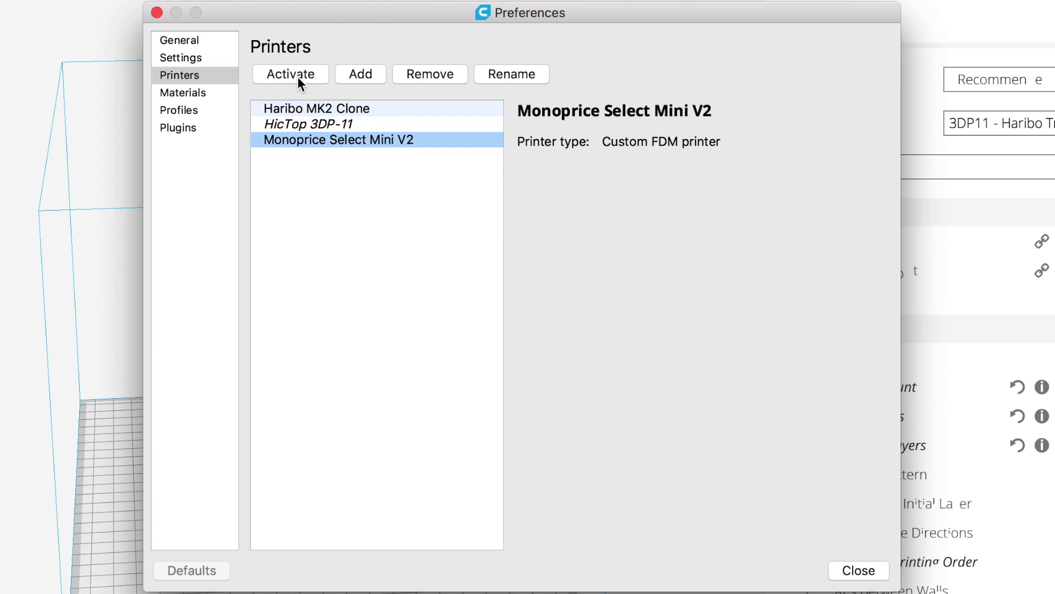
click(297, 77)
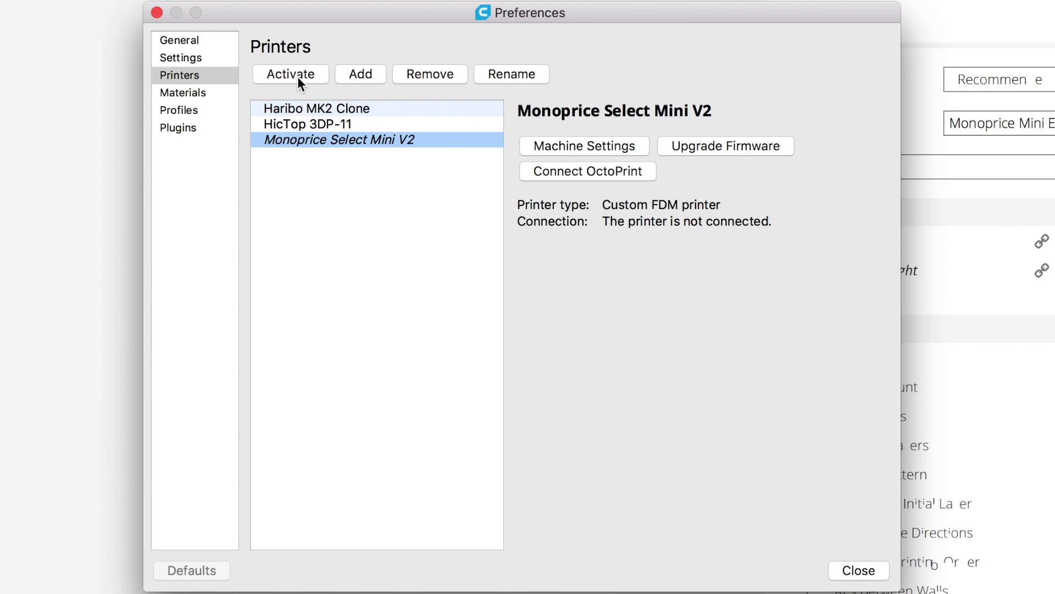
Step: Connect the printer to the Mini OctoPrint instance using the pasted API key
click(562, 169)
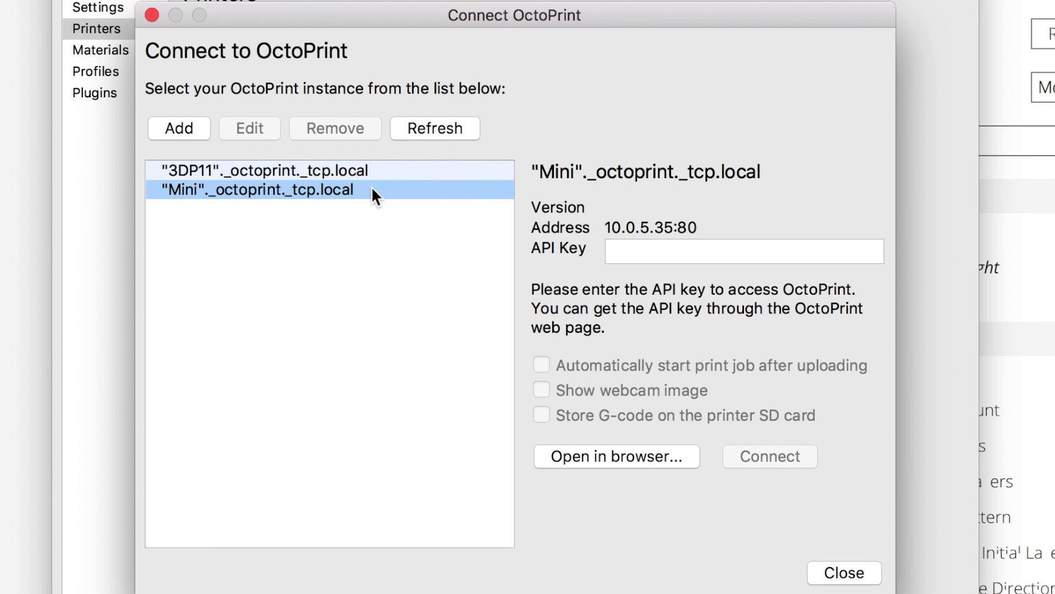
click(336, 170)
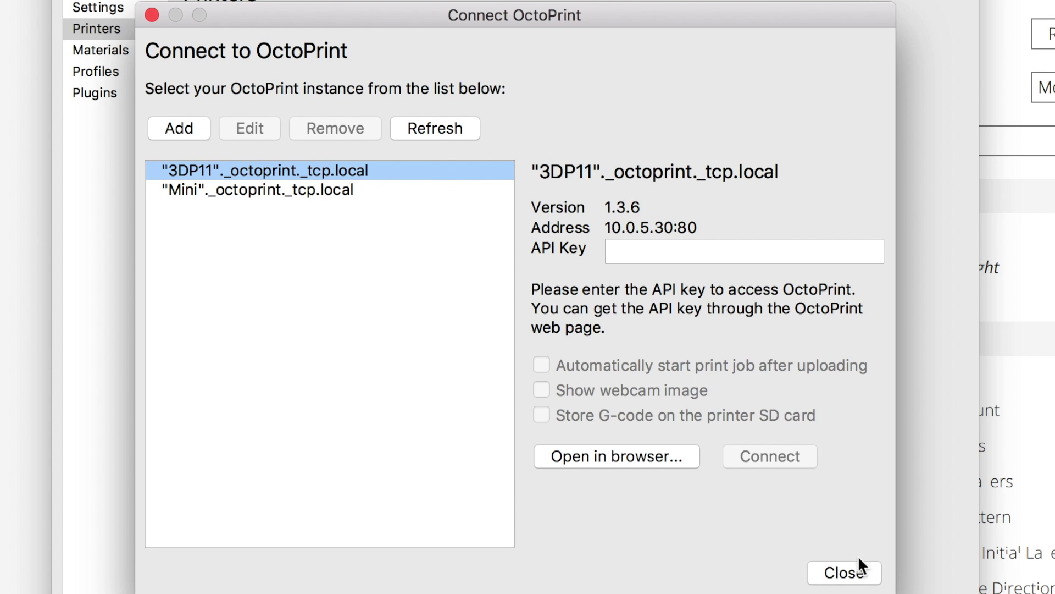
click(622, 248)
right_click(622, 248)
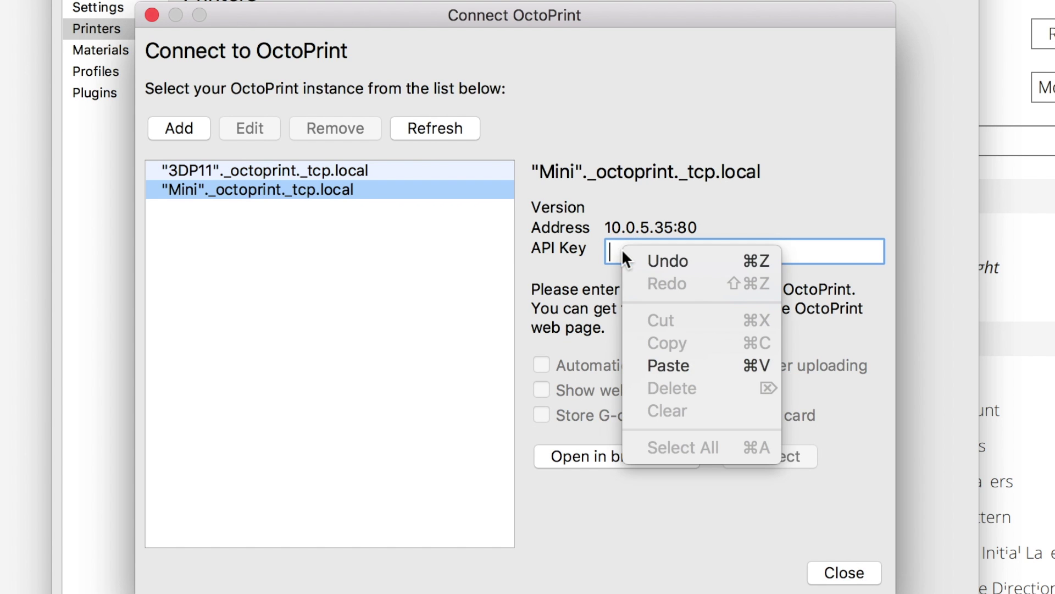
click(683, 365)
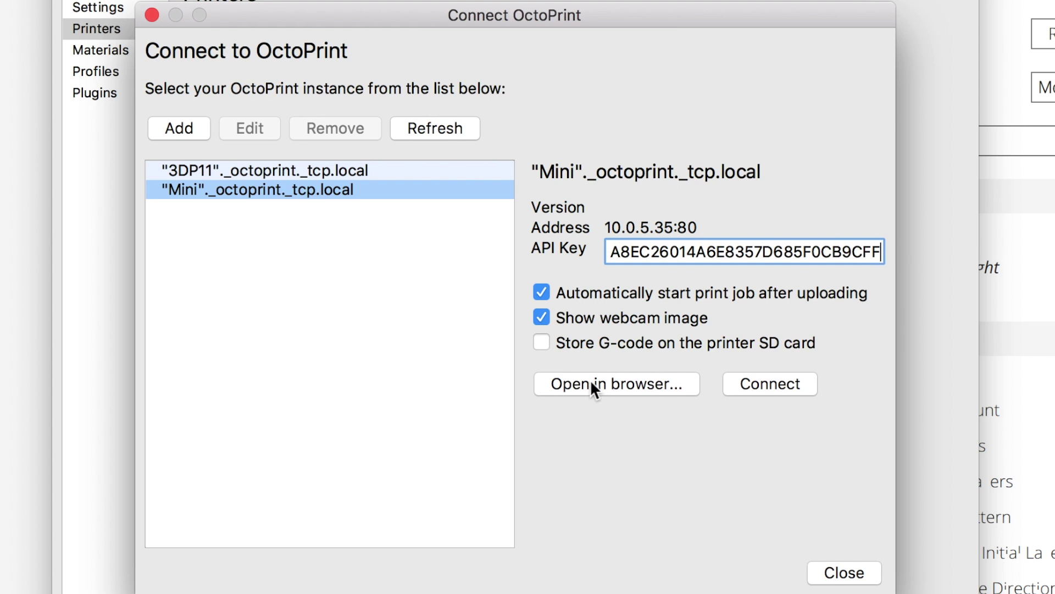
click(766, 386)
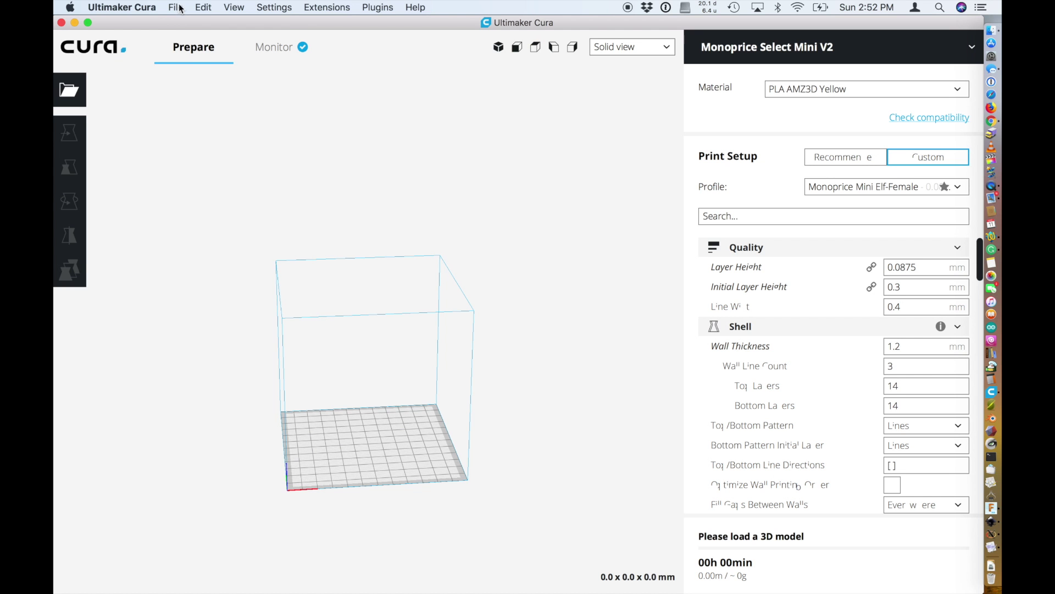
click(179, 8)
mouse_move(204, 48)
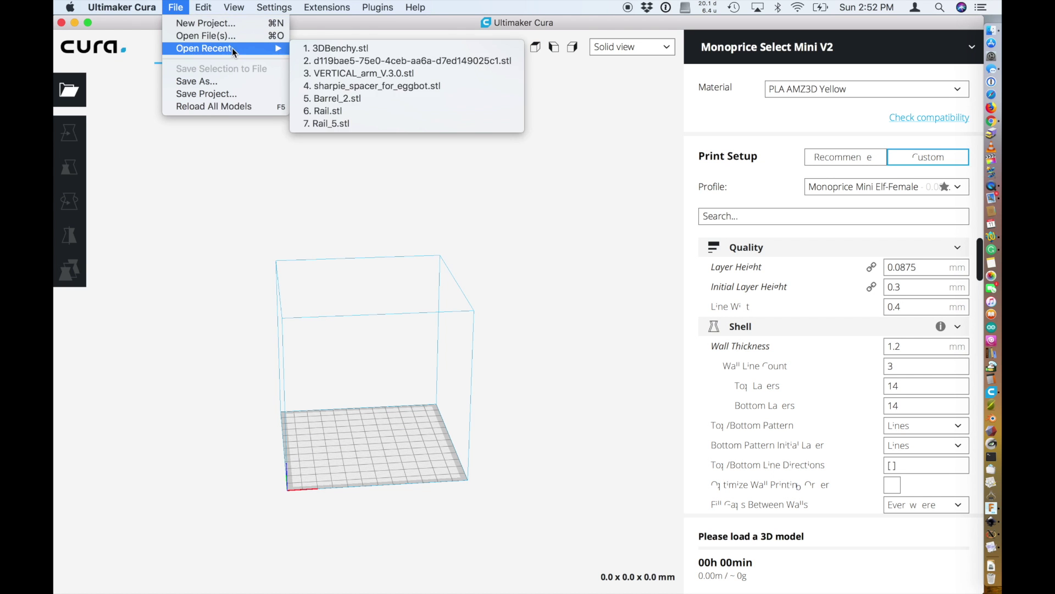
Step: Load 3DBenchy.stl from recent files, slice it, and send it to OctoPrint
click(322, 49)
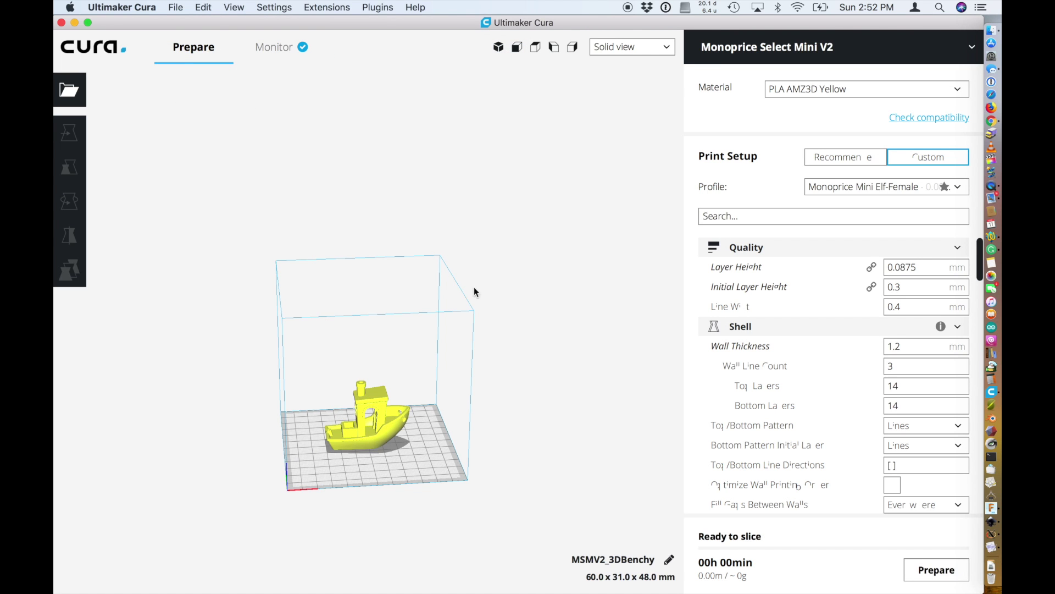
click(938, 570)
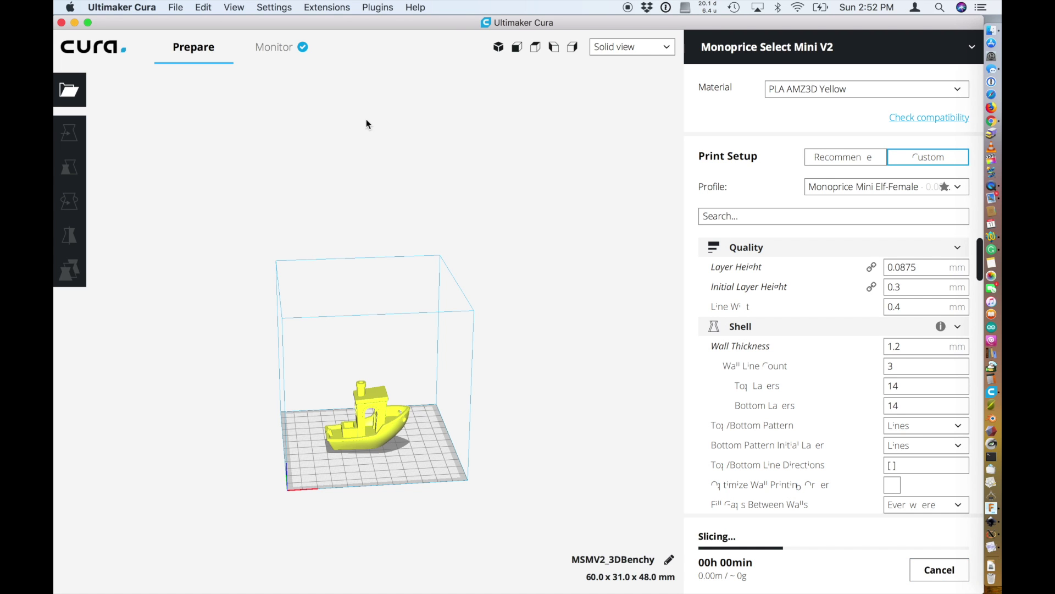
scroll(904, 461, down, 10)
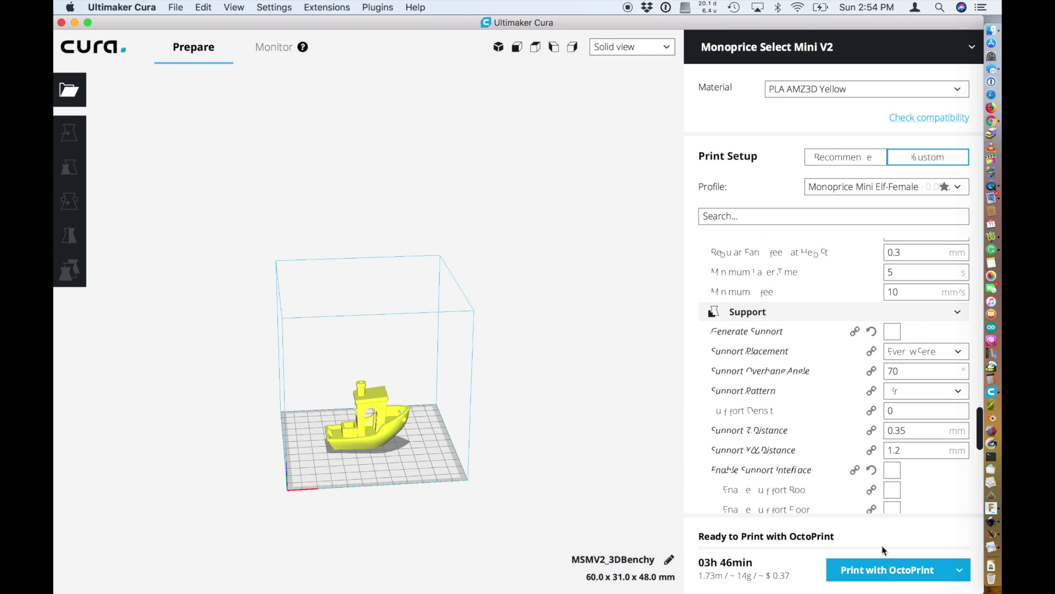
click(889, 570)
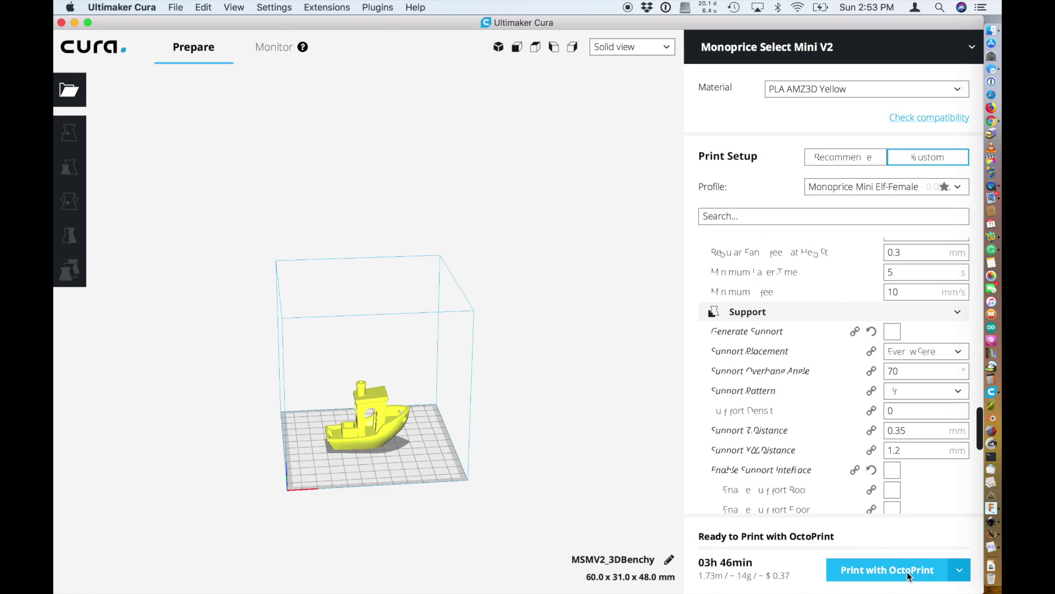
Step: Queue the sliced Benchy on OctoPrint, dismiss the saved notice, then queue it again
click(907, 576)
mouse_move(742, 576)
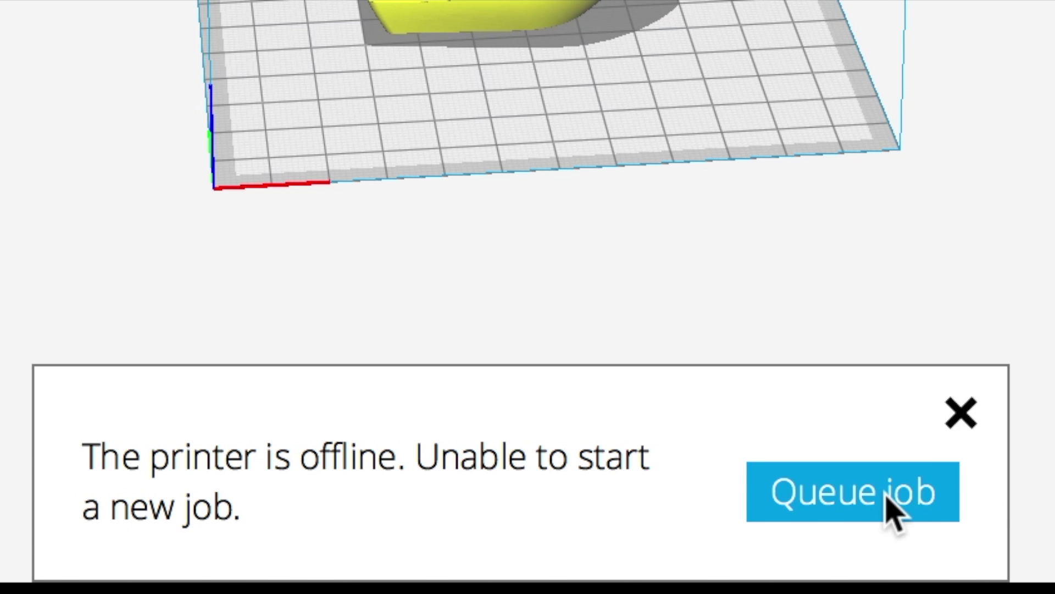
click(887, 499)
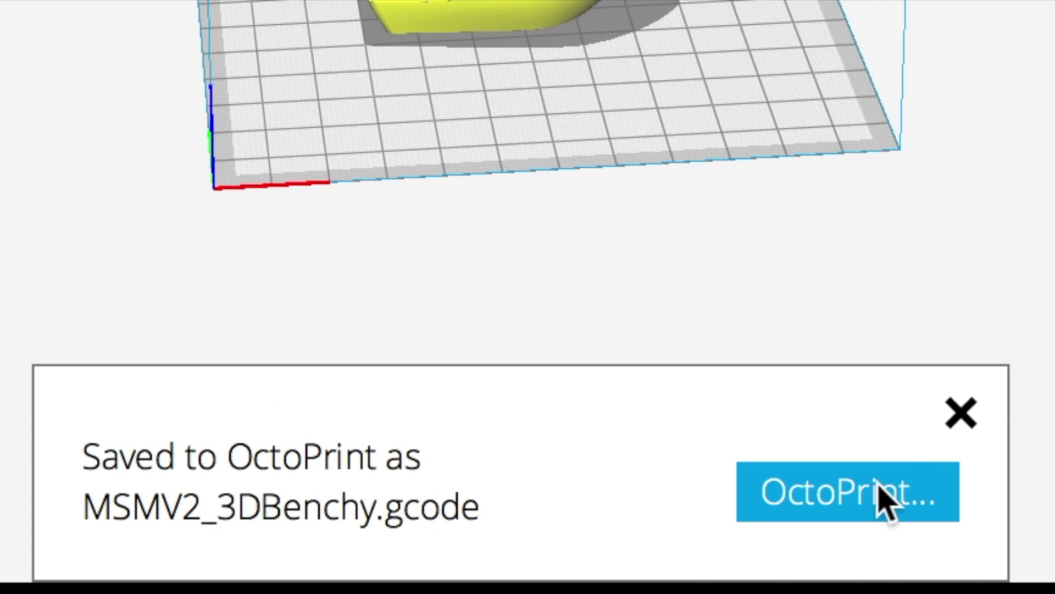
click(960, 415)
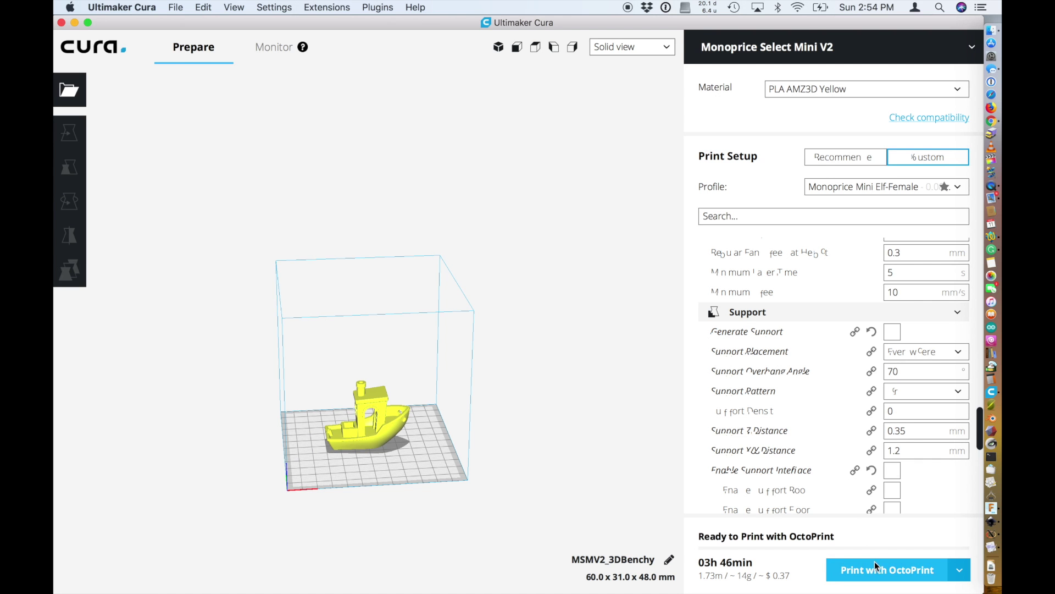
click(877, 567)
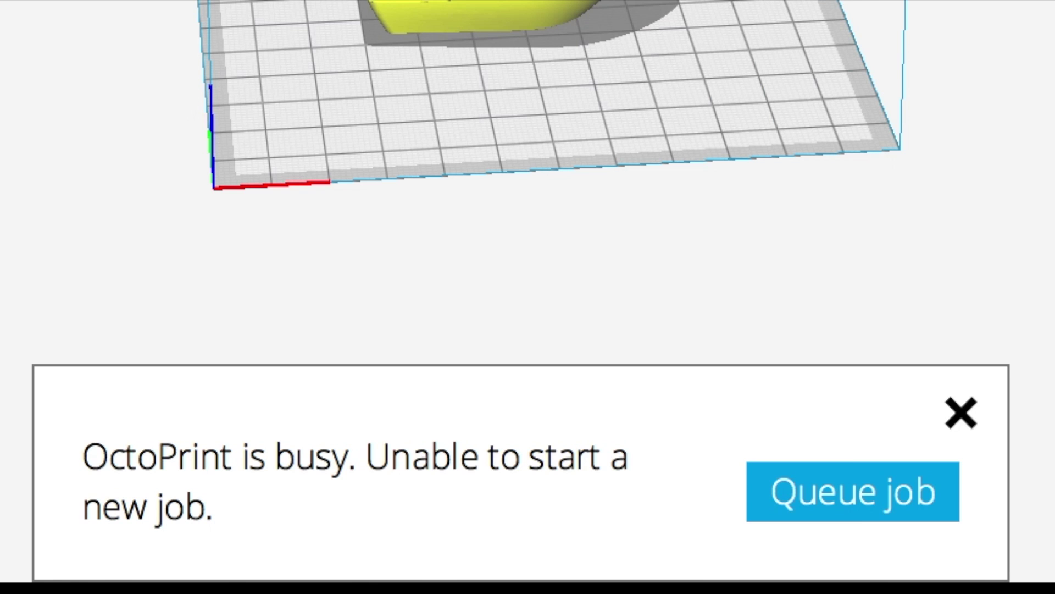
click(907, 500)
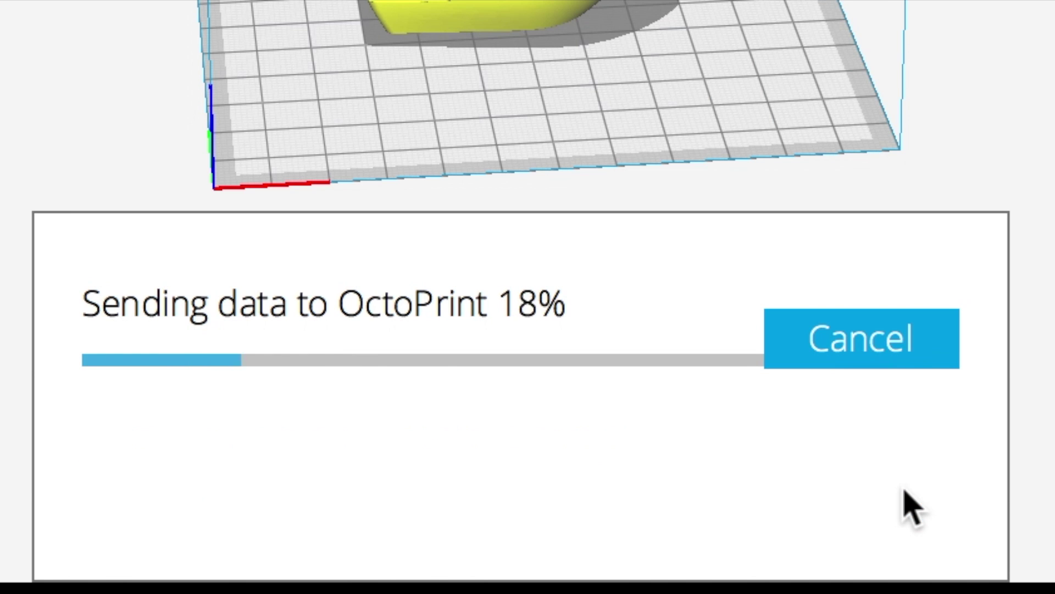